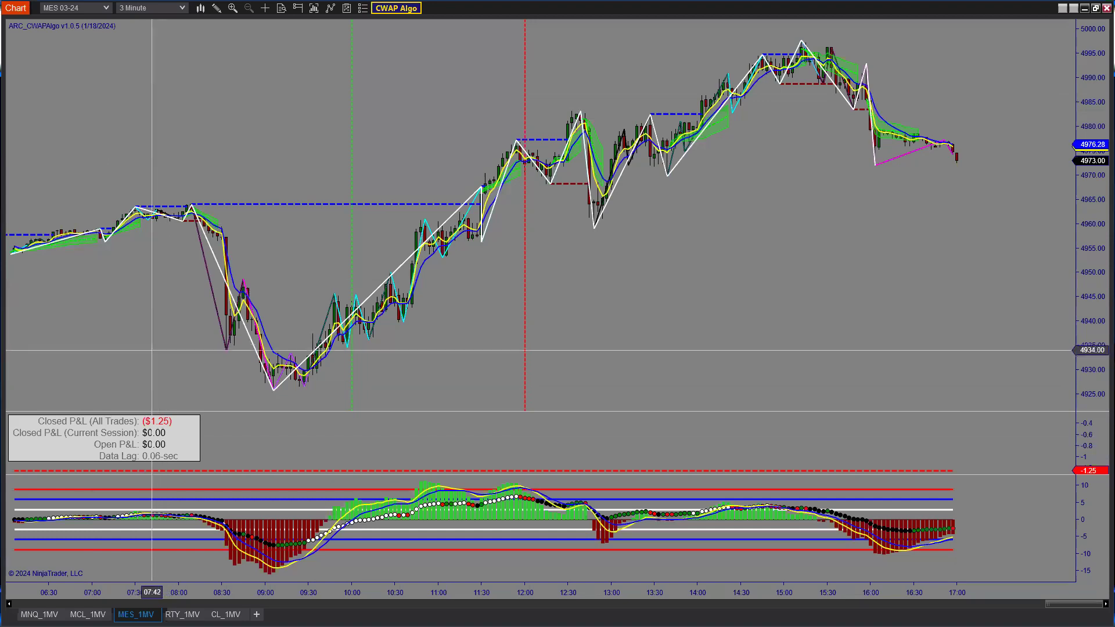
# Check the RTY and CL charts, and reorder the chart tabs so CL_1MV comes directly after MNQ_1MV.
pyautogui.click(181, 614)
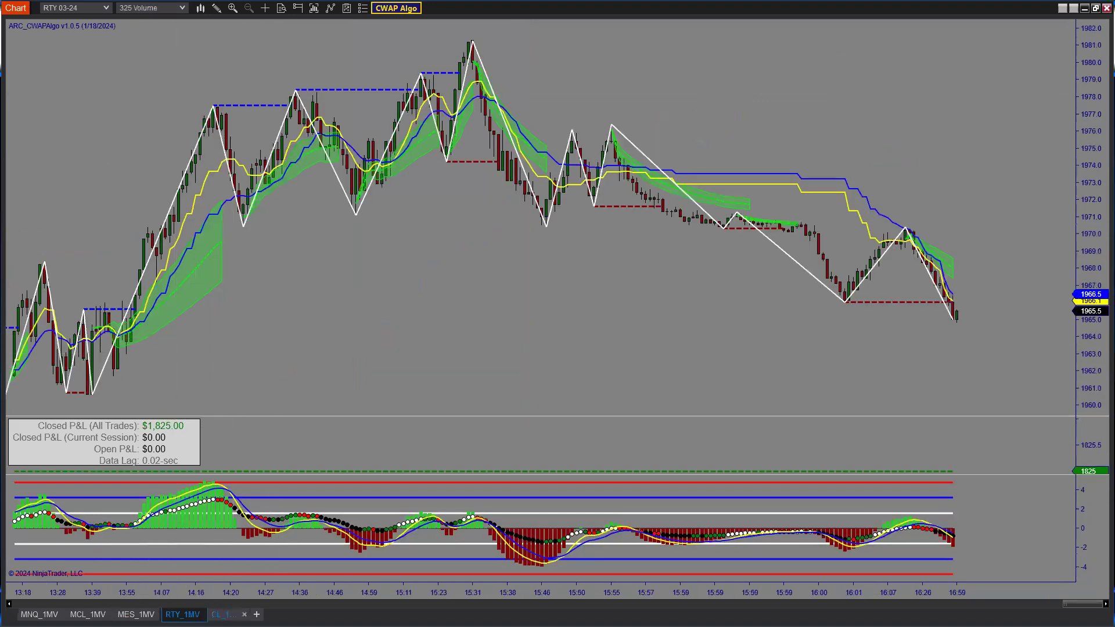
pyautogui.click(226, 615)
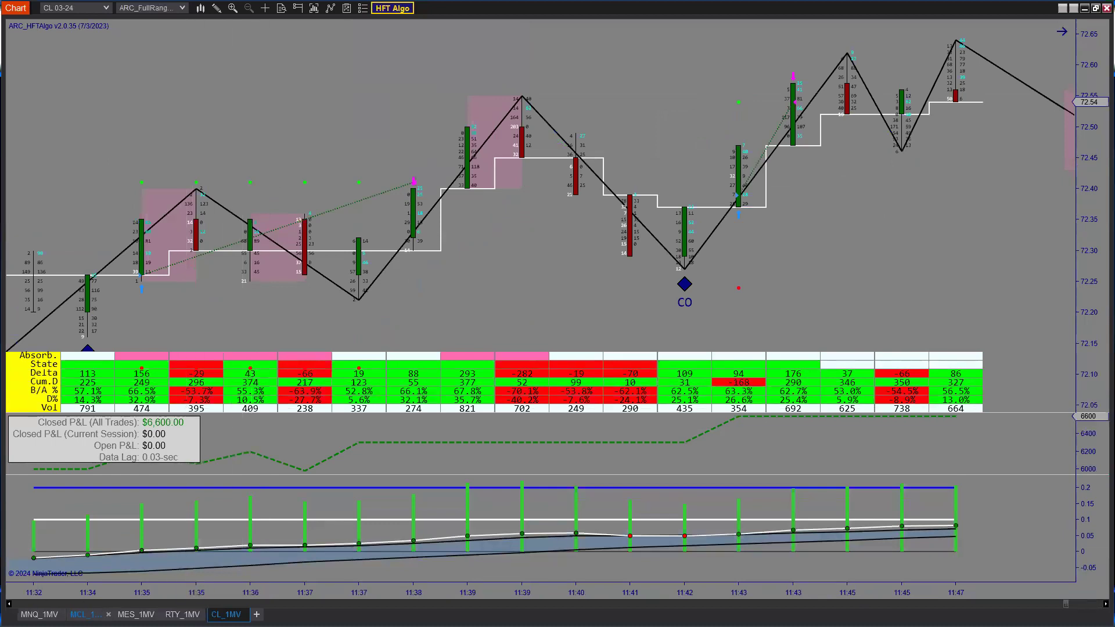
pyautogui.click(87, 614)
pyautogui.moveTo(88, 614)
pyautogui.mouseDown()
pyautogui.moveTo(223, 614)
pyautogui.moveTo(73, 614)
pyautogui.mouseUp()
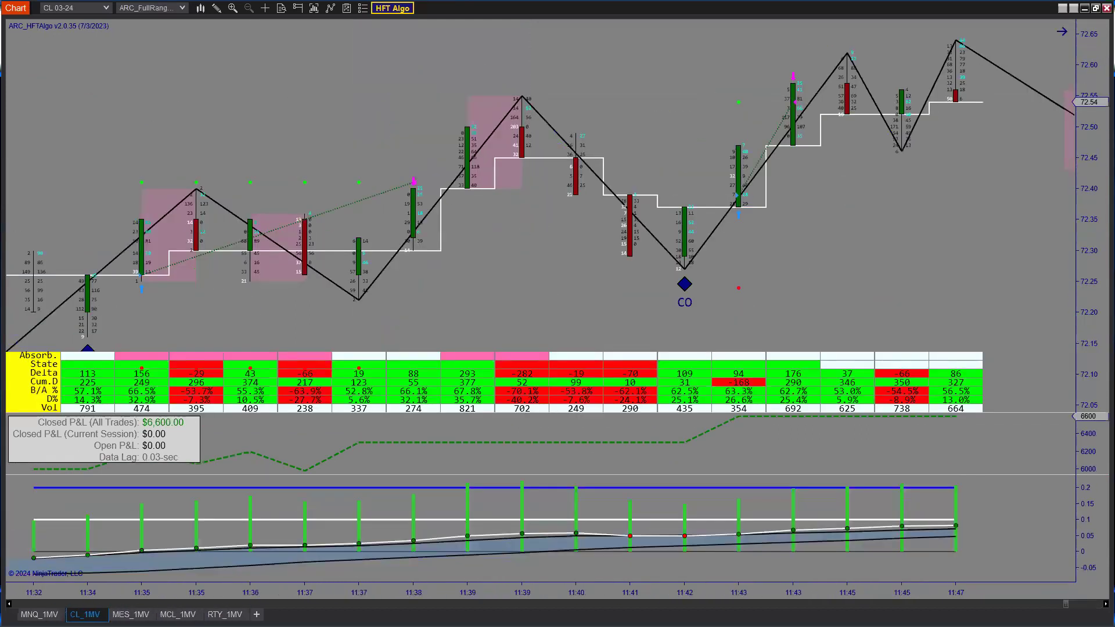
# Review the MES, MCL and RTY charts, and switch to the Strategy Analyzer showing the CWAP-MCL results.
pyautogui.click(128, 614)
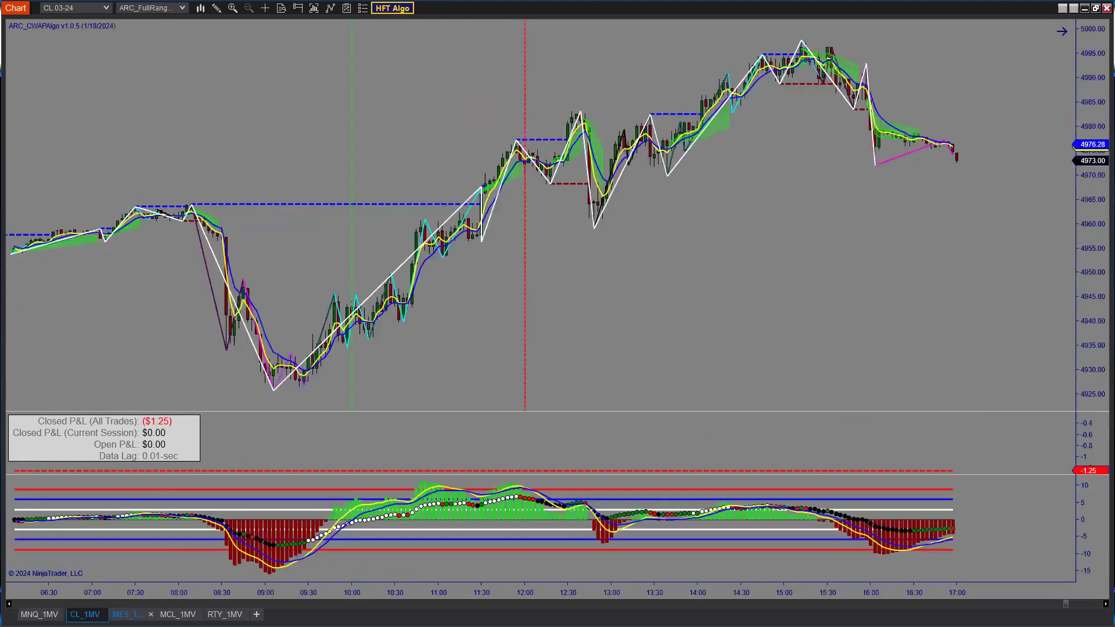
pyautogui.click(177, 614)
pyautogui.click(226, 614)
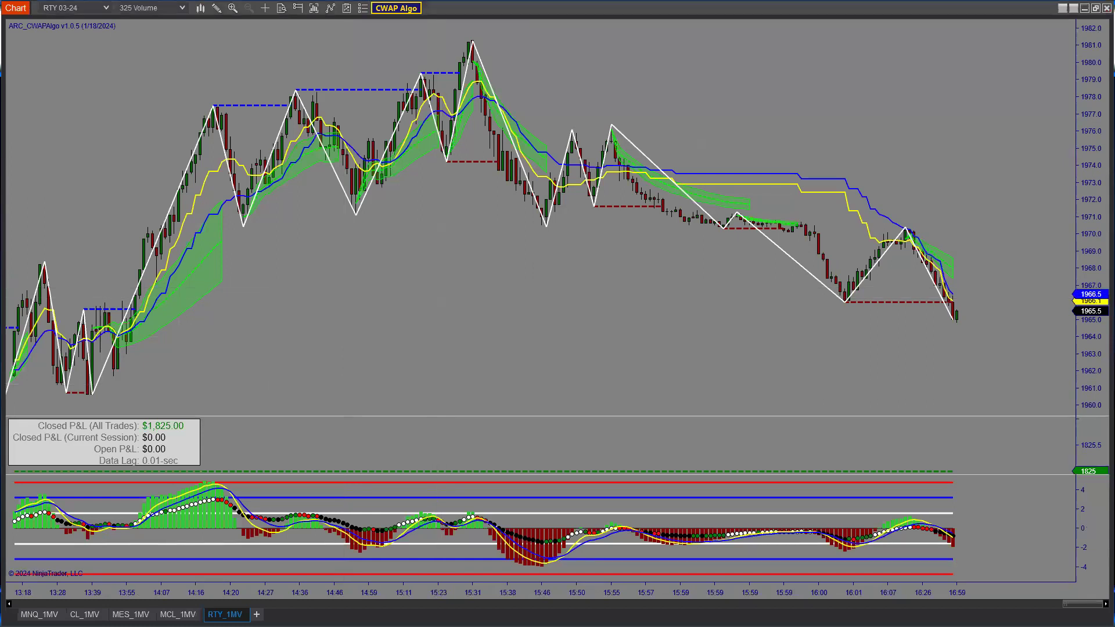
pyautogui.hotkey('alt', 'Tab')
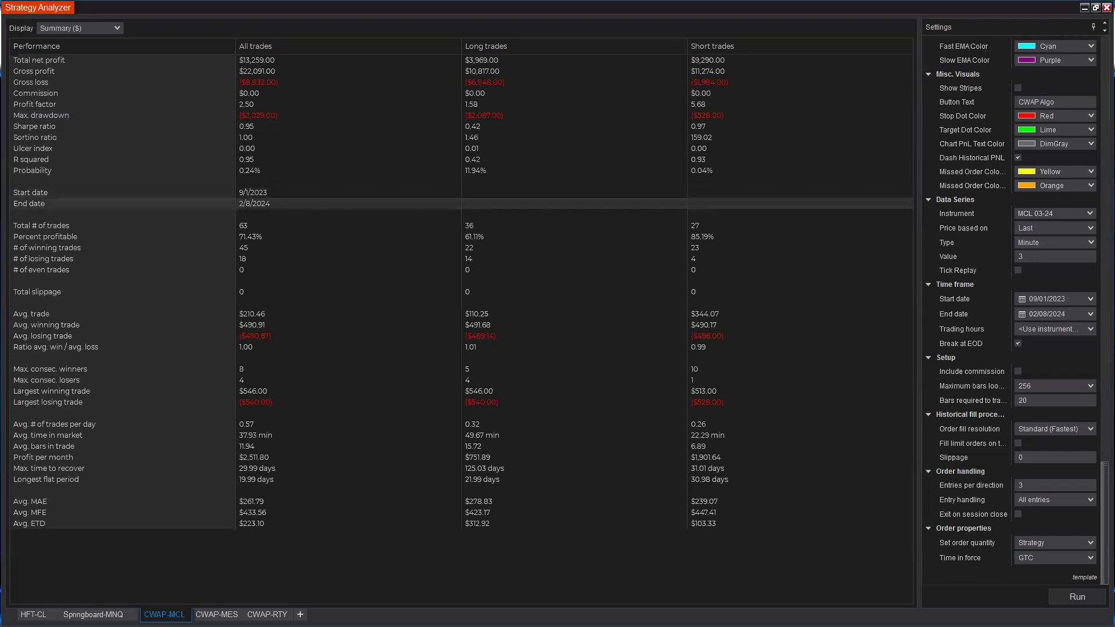
# Handwrite the yellow notes "1/5" and, below it, "1/24" over the CWAP-MCL performance summary.
pyautogui.moveTo(312, 144); pyautogui.dragTo(303, 176)
pyautogui.moveTo(341, 129); pyautogui.dragTo(316, 184)
pyautogui.moveTo(358, 144)
pyautogui.mouseDown()
pyautogui.moveTo(374, 170)
pyautogui.moveTo(353, 173)
pyautogui.mouseUp()
pyautogui.moveTo(358, 141)
pyautogui.mouseDown()
pyautogui.moveTo(427, 138)
pyautogui.moveTo(424, 155)
pyautogui.mouseUp()
pyautogui.moveTo(320, 204); pyautogui.dragTo(304, 254)
pyautogui.moveTo(341, 189)
pyautogui.mouseDown()
pyautogui.moveTo(310, 260)
pyautogui.moveTo(392, 234)
pyautogui.moveTo(360, 288)
pyautogui.mouseUp()
pyautogui.click(407, 220)
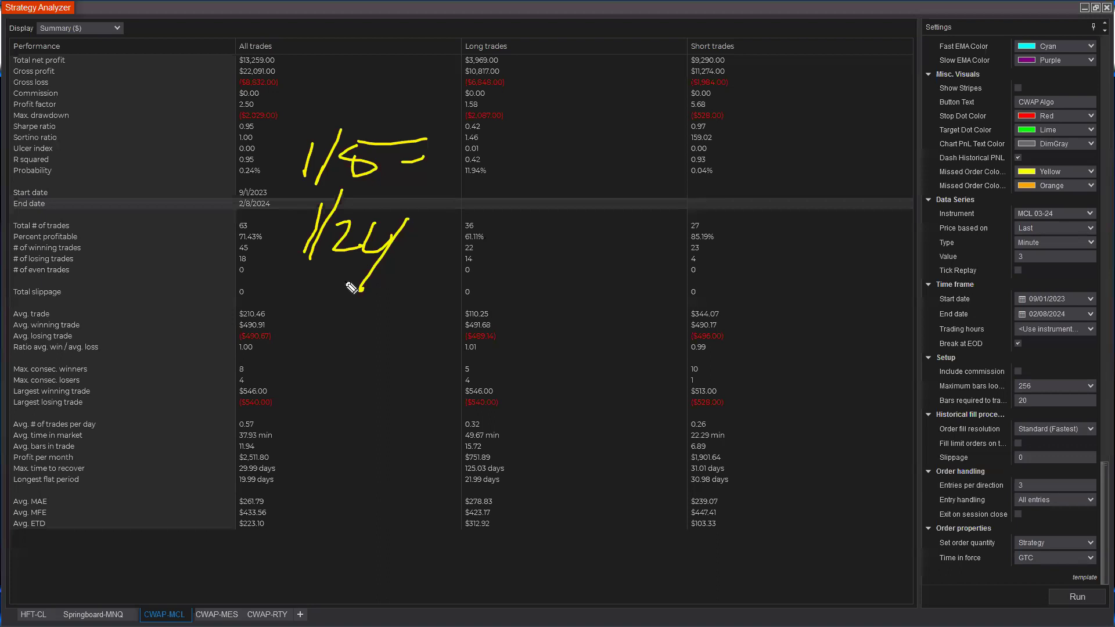
# Underline and box the handwritten notes, mark the start date with an arrow, and clear all annotations.
pyautogui.moveTo(282, 198); pyautogui.dragTo(451, 181)
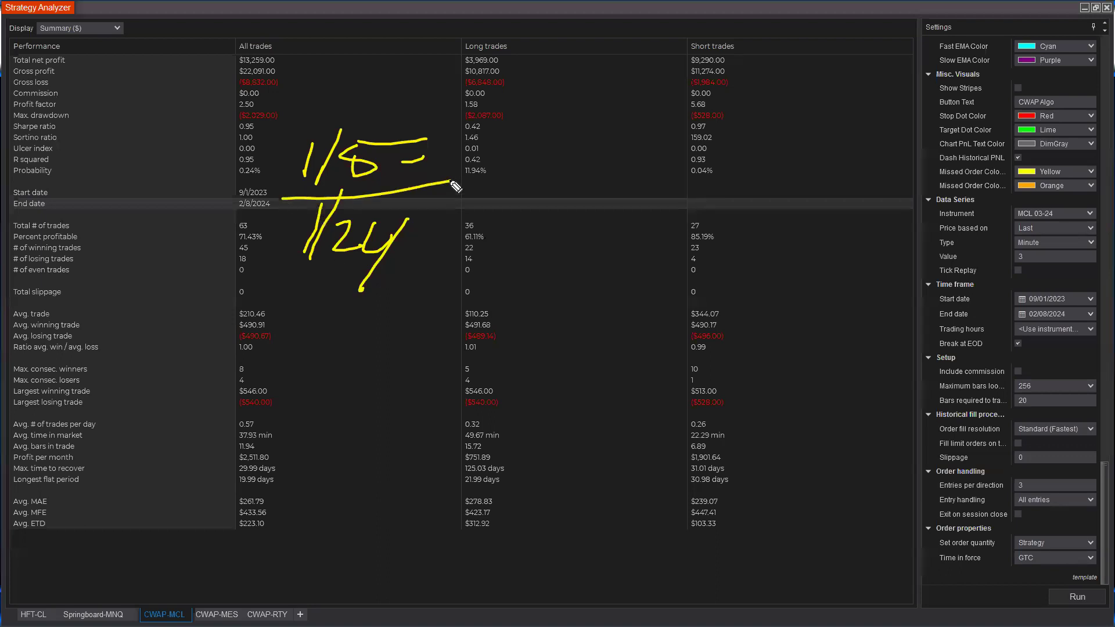
pyautogui.moveTo(452, 118)
pyautogui.mouseDown()
pyautogui.moveTo(294, 114)
pyautogui.moveTo(441, 281)
pyautogui.moveTo(451, 110)
pyautogui.mouseUp()
pyautogui.moveTo(174, 189)
pyautogui.mouseDown()
pyautogui.moveTo(225, 191)
pyautogui.moveTo(219, 201)
pyautogui.moveTo(283, 218)
pyautogui.mouseUp()
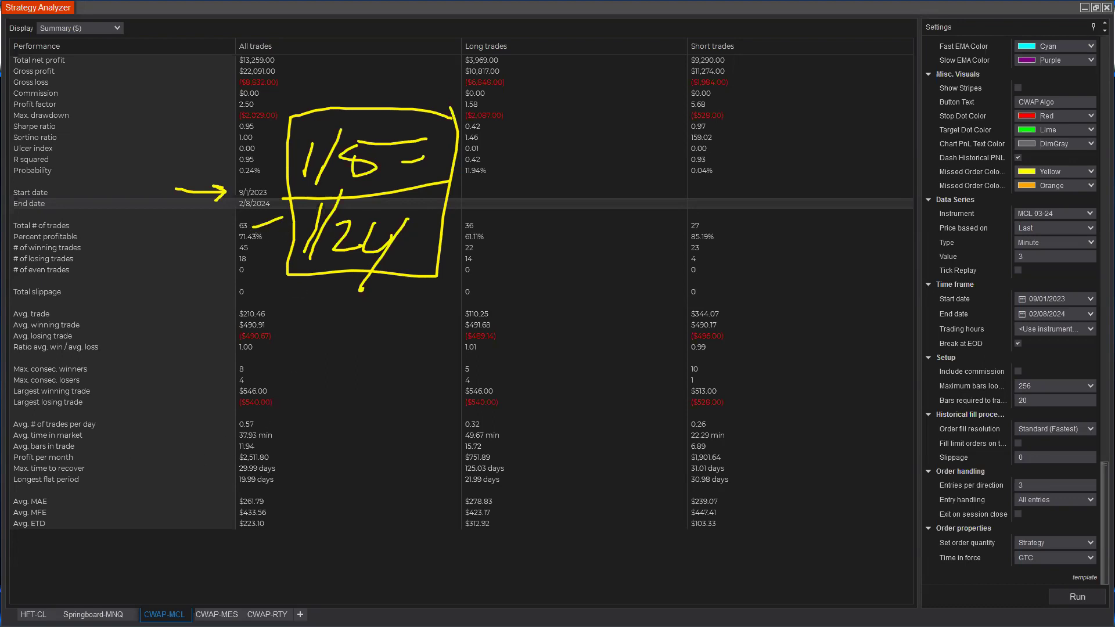
pyautogui.press('Escape')
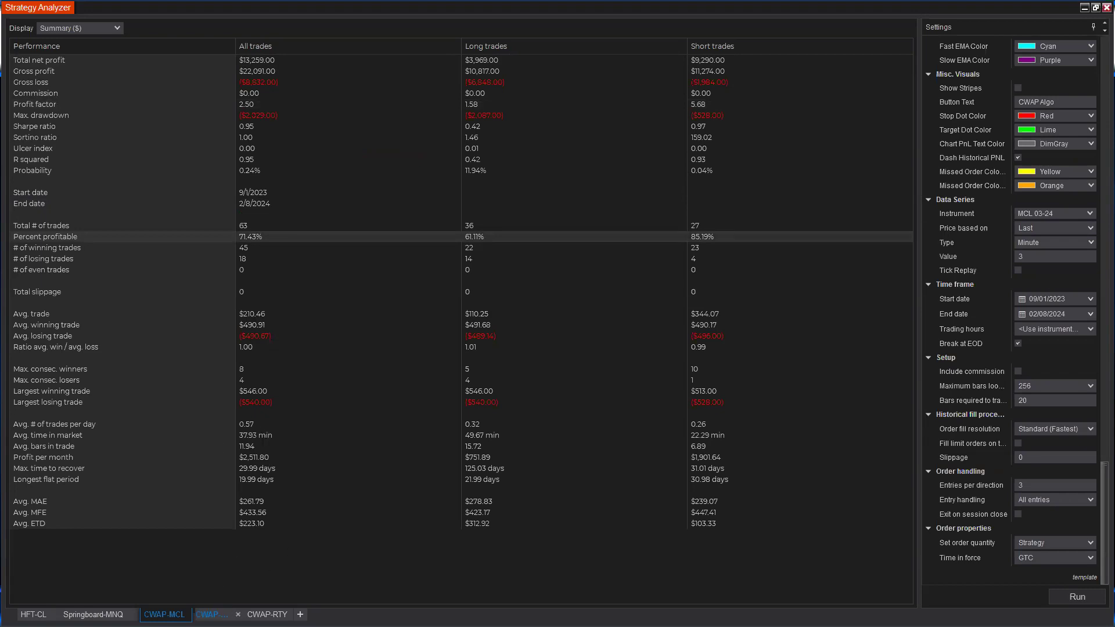
# Examine the CWAP-MES summary's total net profit, maximum drawdown, start date and percent profitable.
pyautogui.click(214, 614)
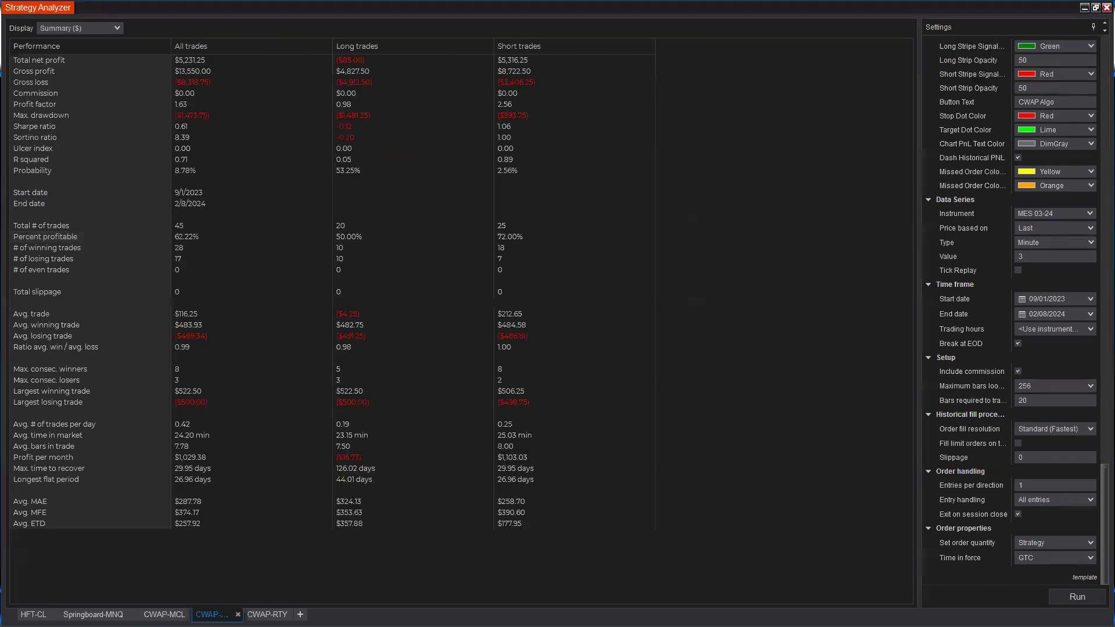
pyautogui.click(278, 58)
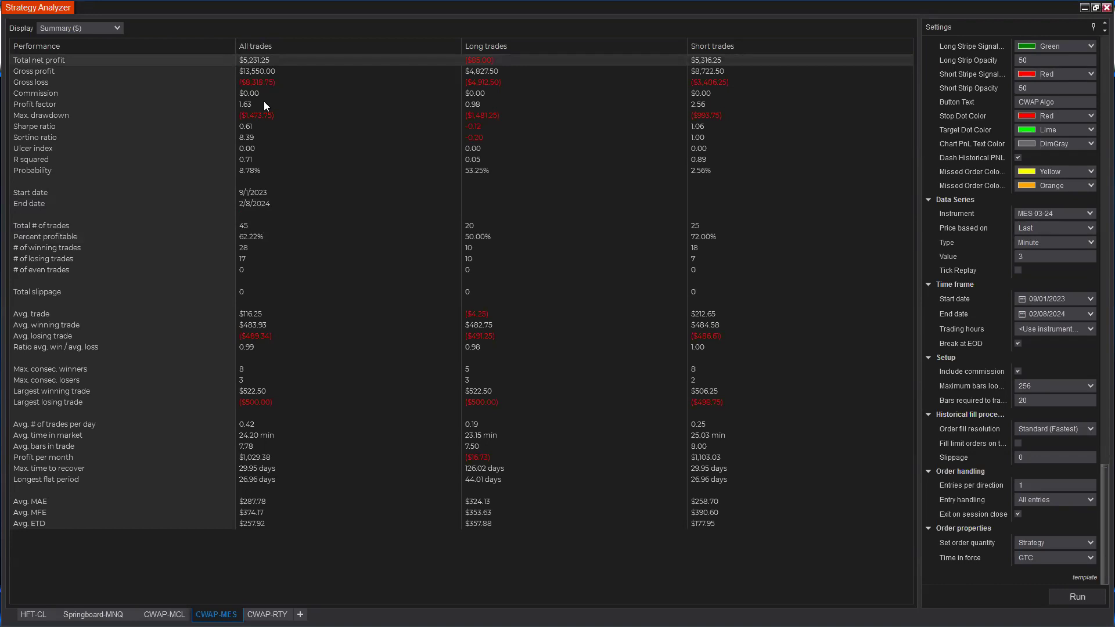
pyautogui.click(266, 117)
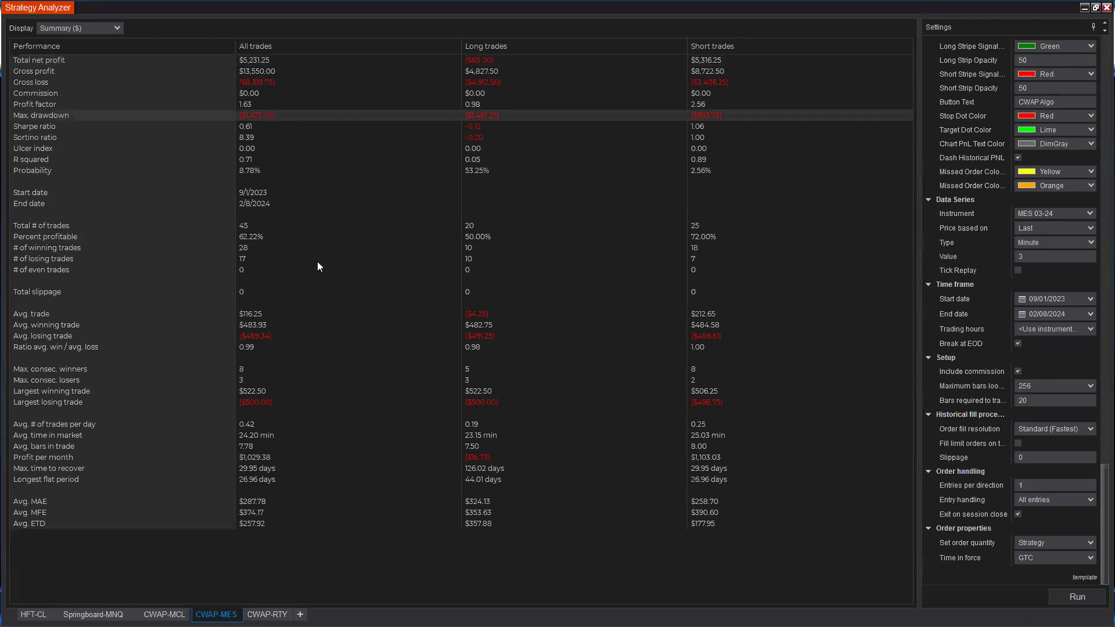
pyautogui.click(258, 191)
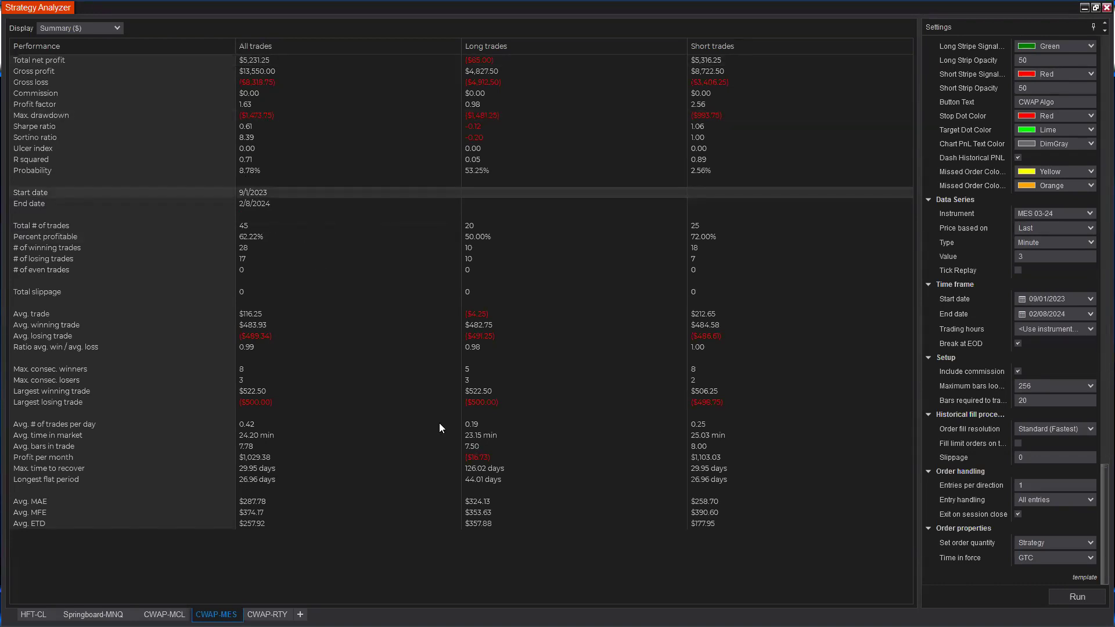
pyautogui.click(249, 237)
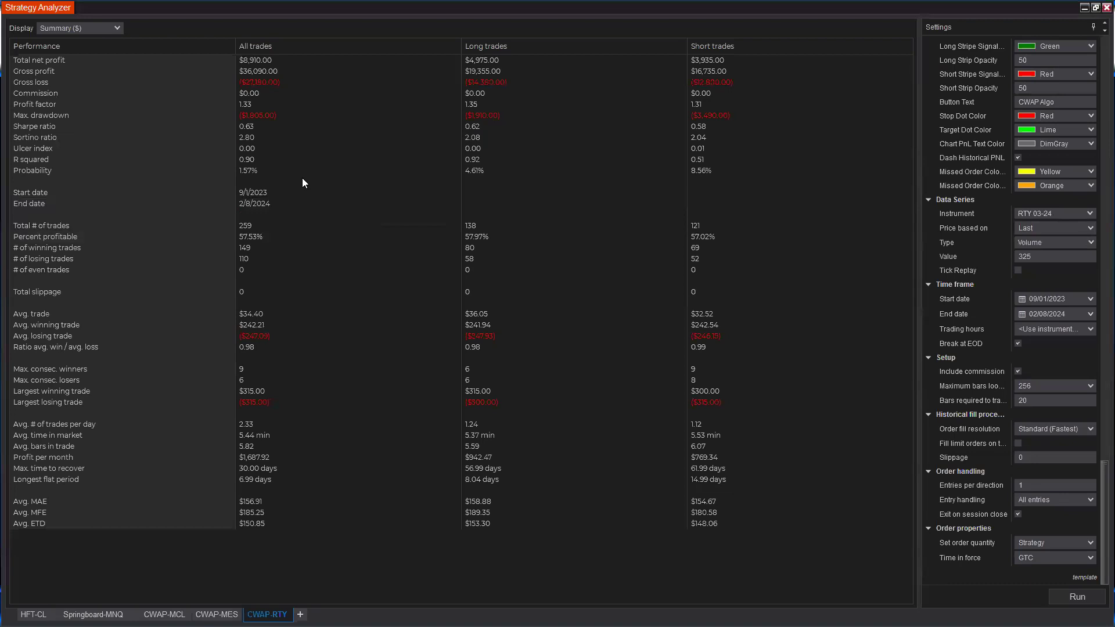
# Examine the CWAP-RTY summary's total net profit, maximum drawdown, start date and percent profitable.
pyautogui.click(253, 58)
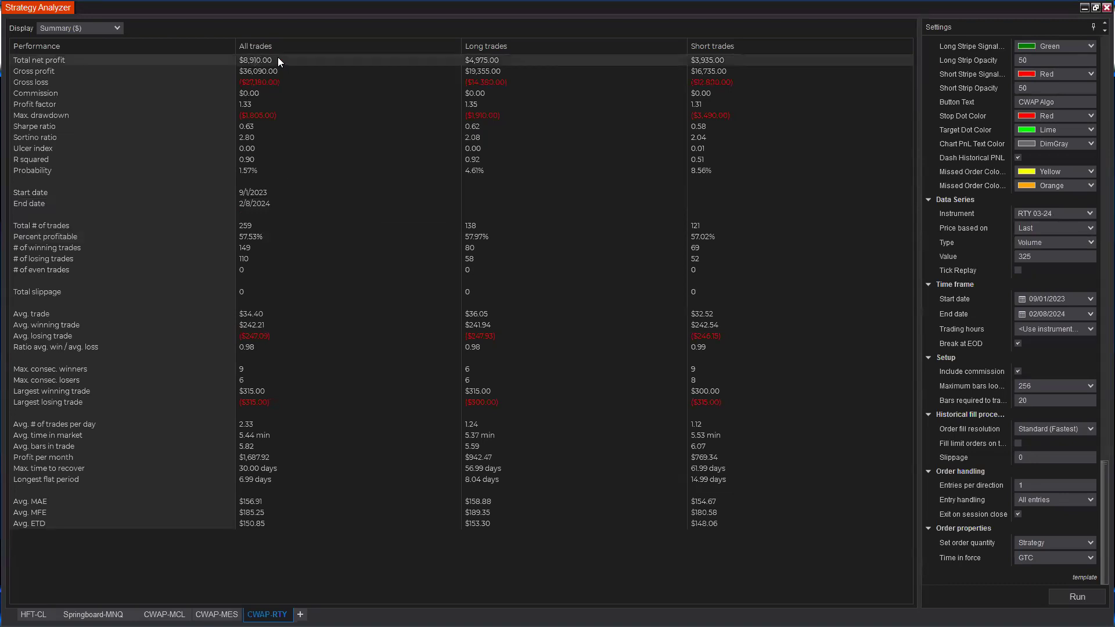
pyautogui.click(260, 117)
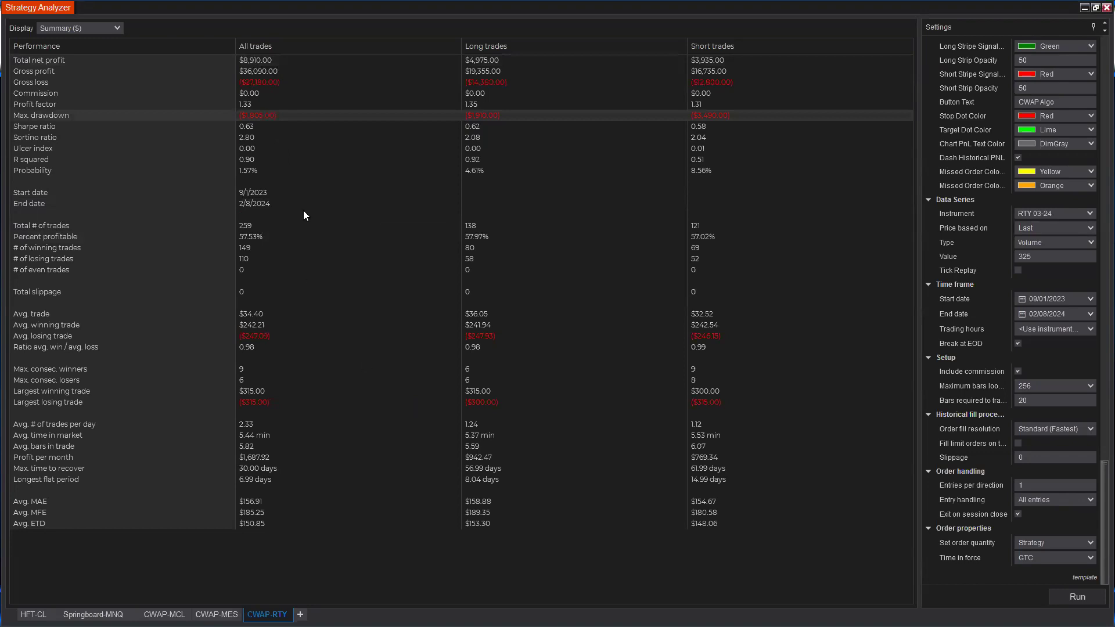
pyautogui.click(273, 193)
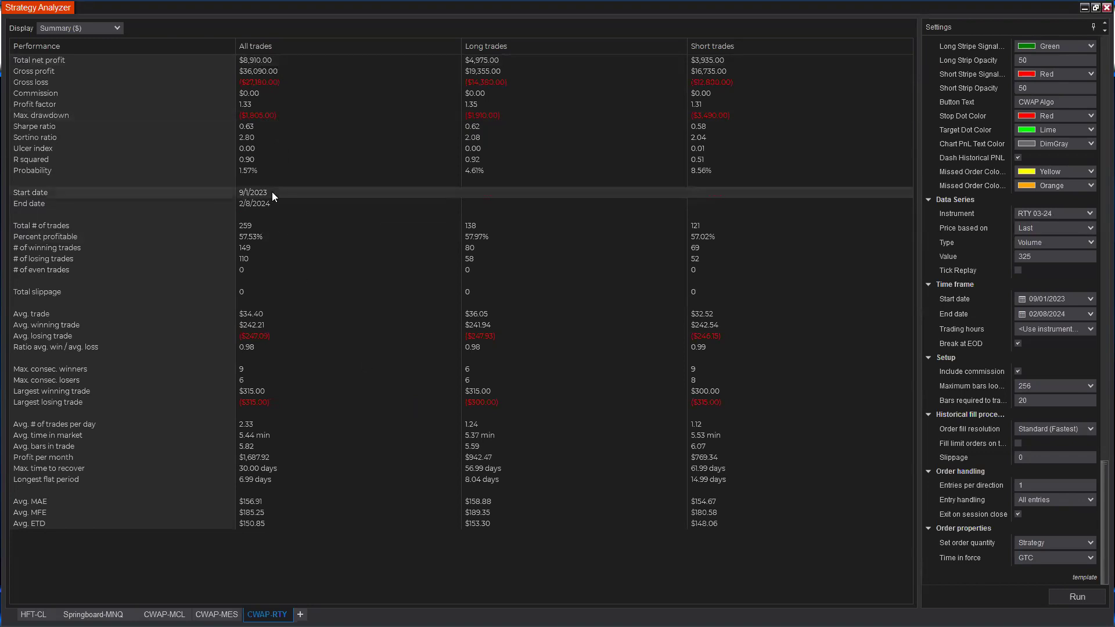
pyautogui.click(264, 236)
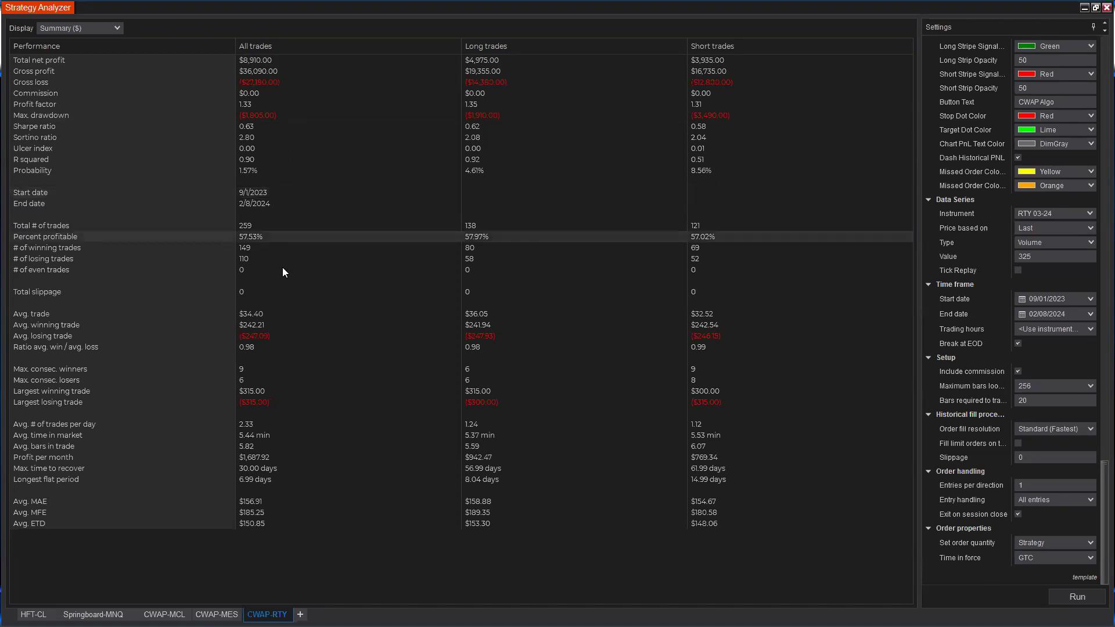
pyautogui.click(259, 114)
# Display the CWAP-RTY and CWAP-MES results in the Analysis view to inspect their cumulative net profit graphs.
pyautogui.click(105, 29)
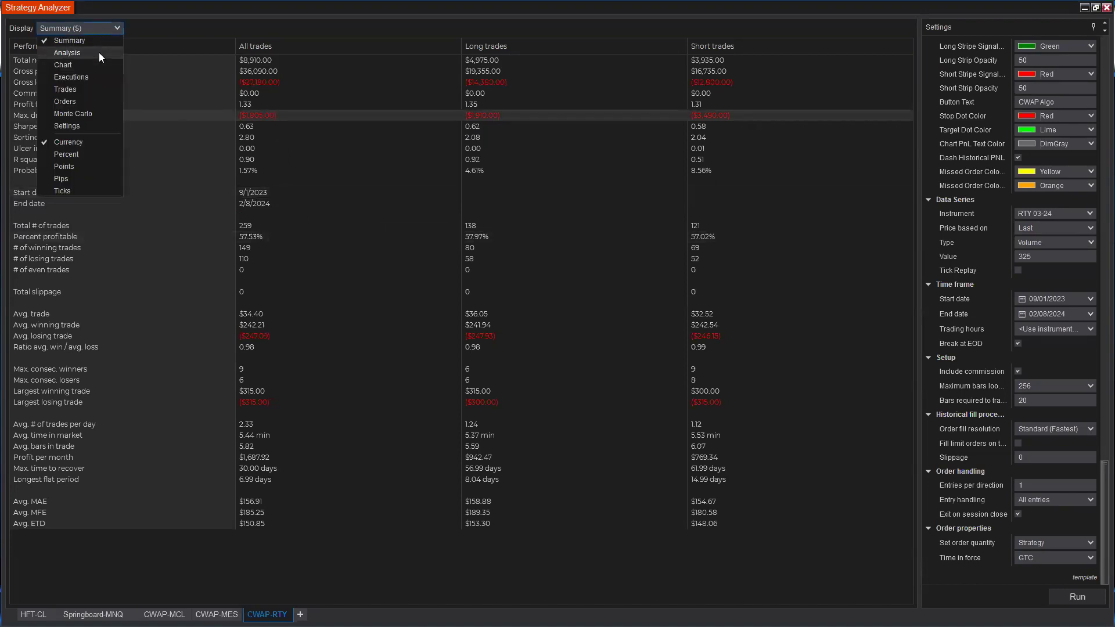
pyautogui.click(99, 52)
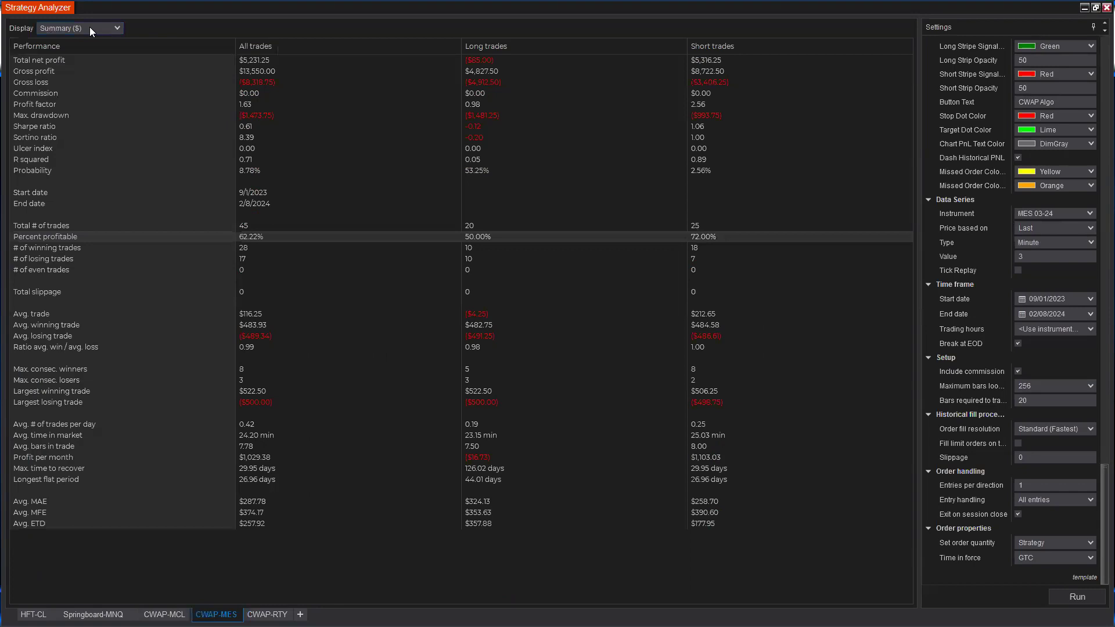
pyautogui.click(89, 27)
pyautogui.click(417, 494)
pyautogui.press('Down')
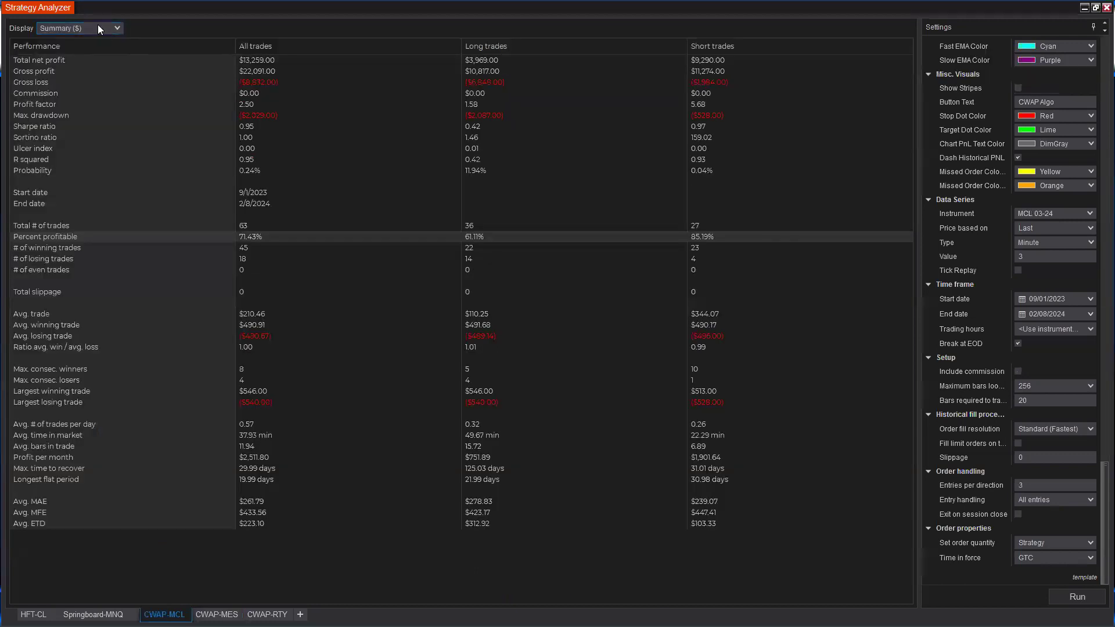
# Inspect the CWAP-MCL cumulative net profit graph in the Analysis view, and return its display to Summary.
pyautogui.click(97, 24)
pyautogui.click(99, 40)
pyautogui.click(102, 28)
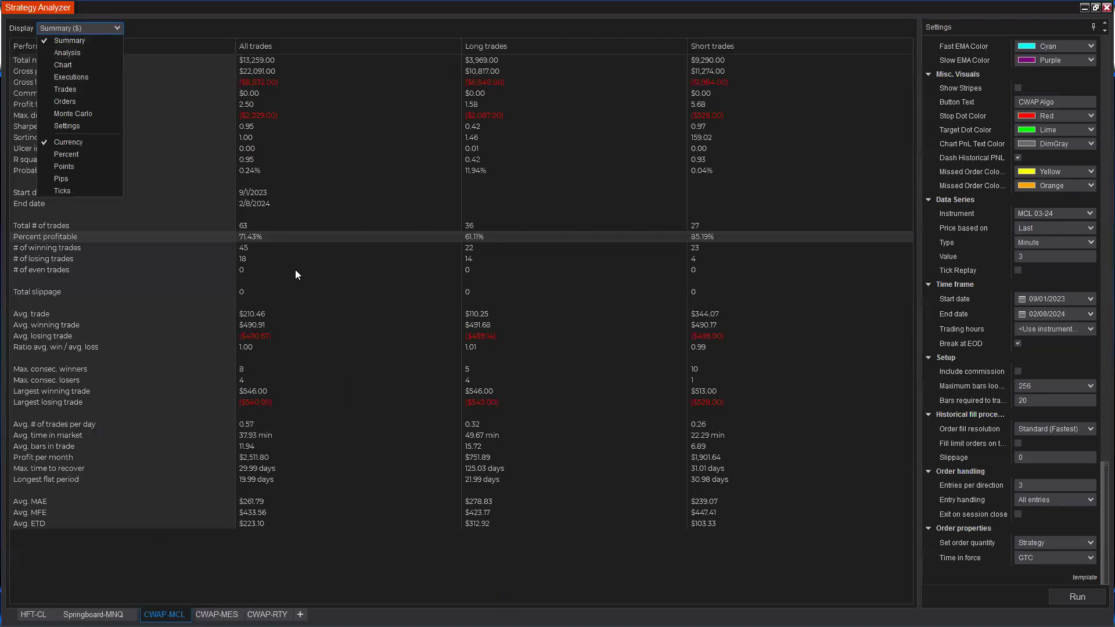
pyautogui.click(73, 54)
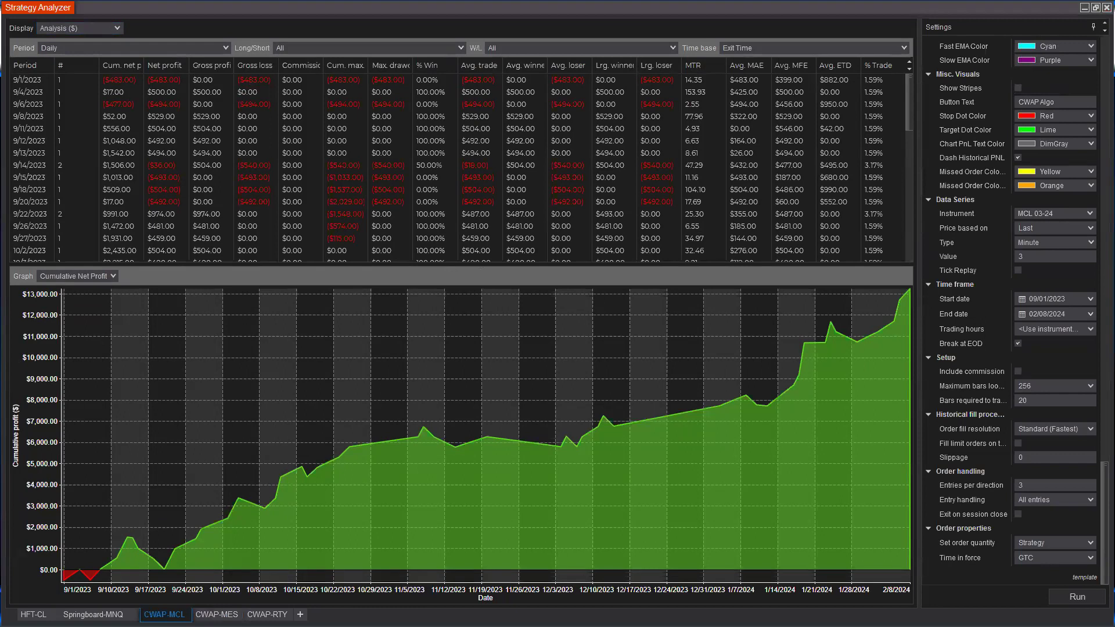
pyautogui.click(95, 26)
pyautogui.click(87, 40)
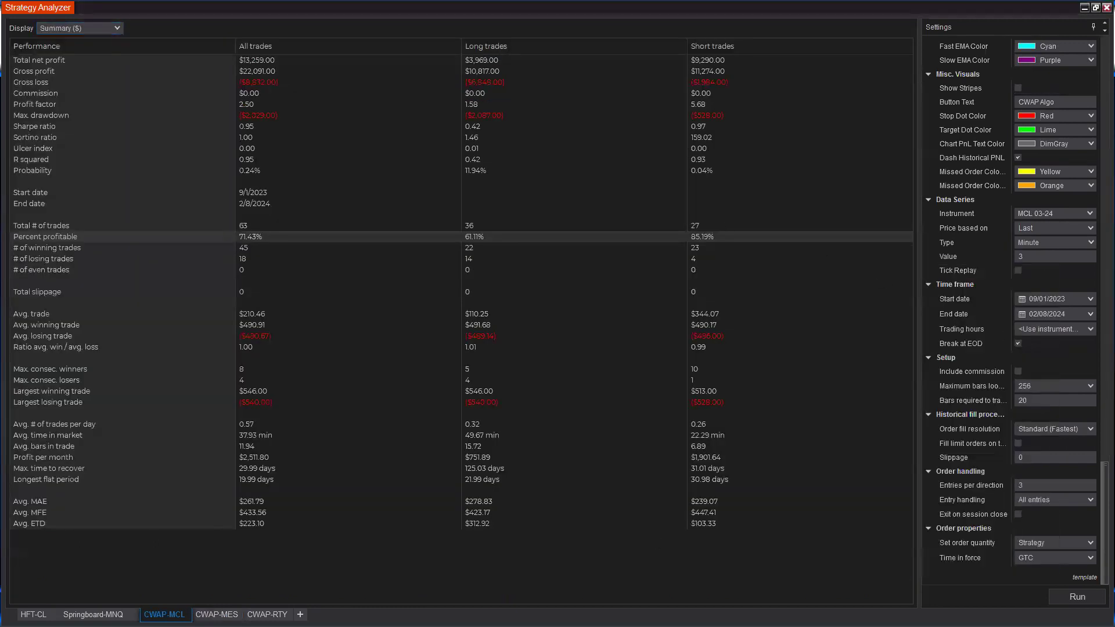
# Bring Calculator over the results and start a sum with the CWAP-MCL total net profit, 13259.
pyautogui.hotkey('alt', 'Tab')
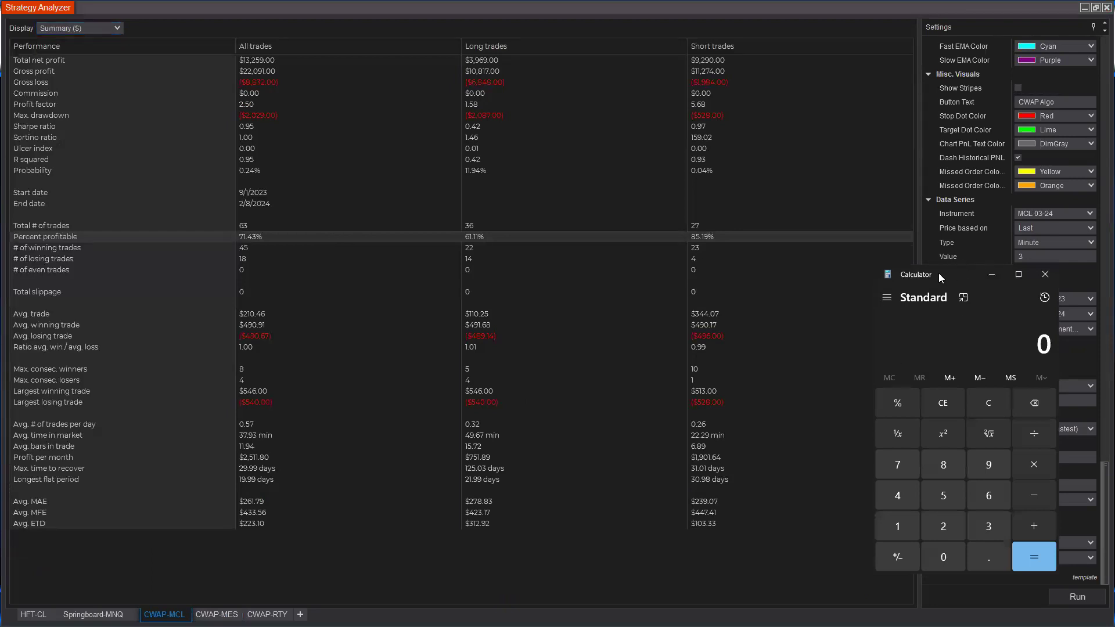
pyautogui.moveTo(940, 277); pyautogui.dragTo(454, 219)
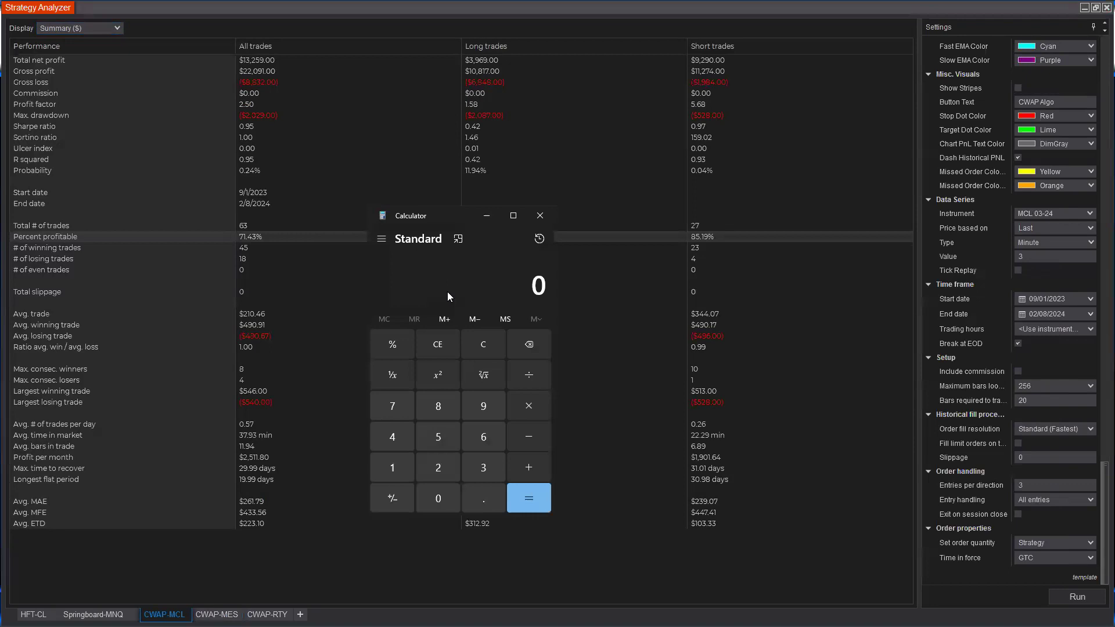
pyautogui.write('13259')
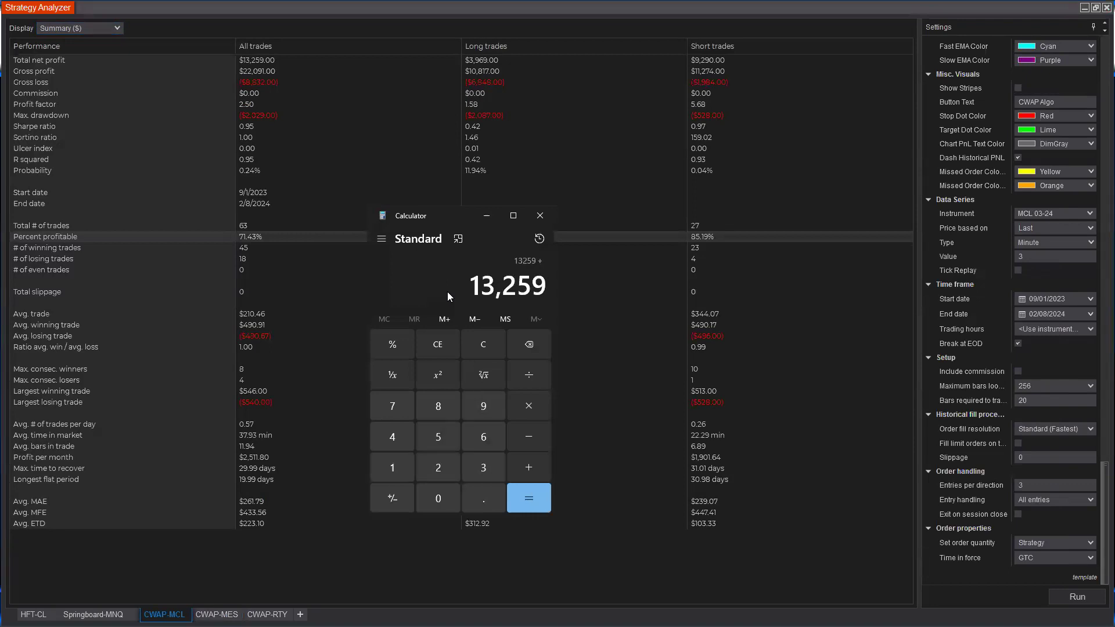
# Return the CWAP-MES results to the Summary display and add their total net profit, 5231, in Calculator.
pyautogui.click(281, 561)
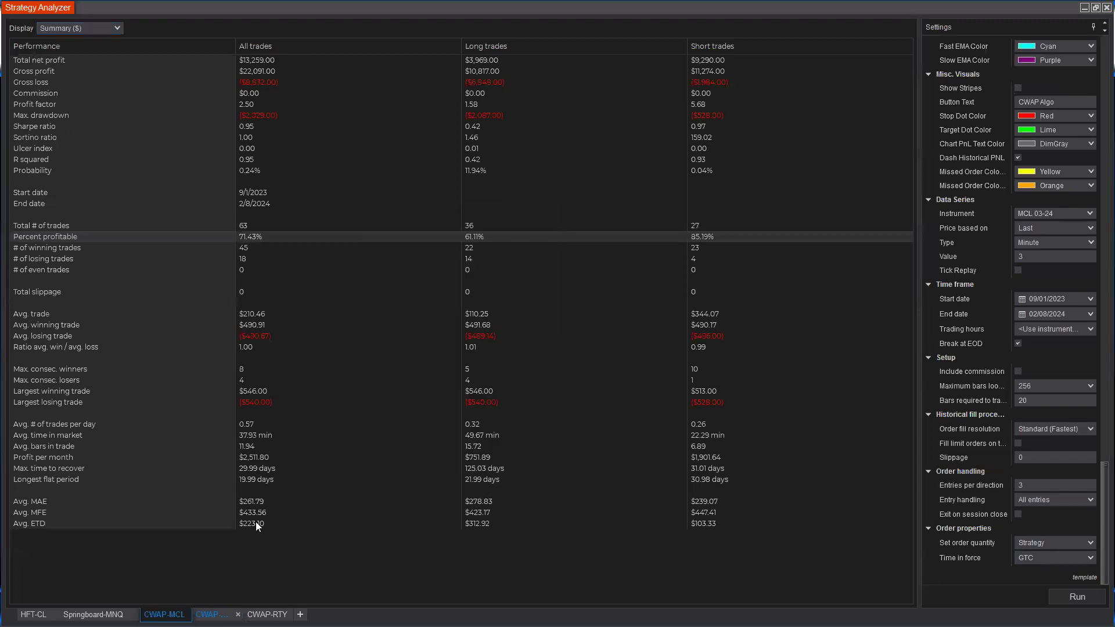
pyautogui.hotkey('alt', 'Tab')
pyautogui.press('+')
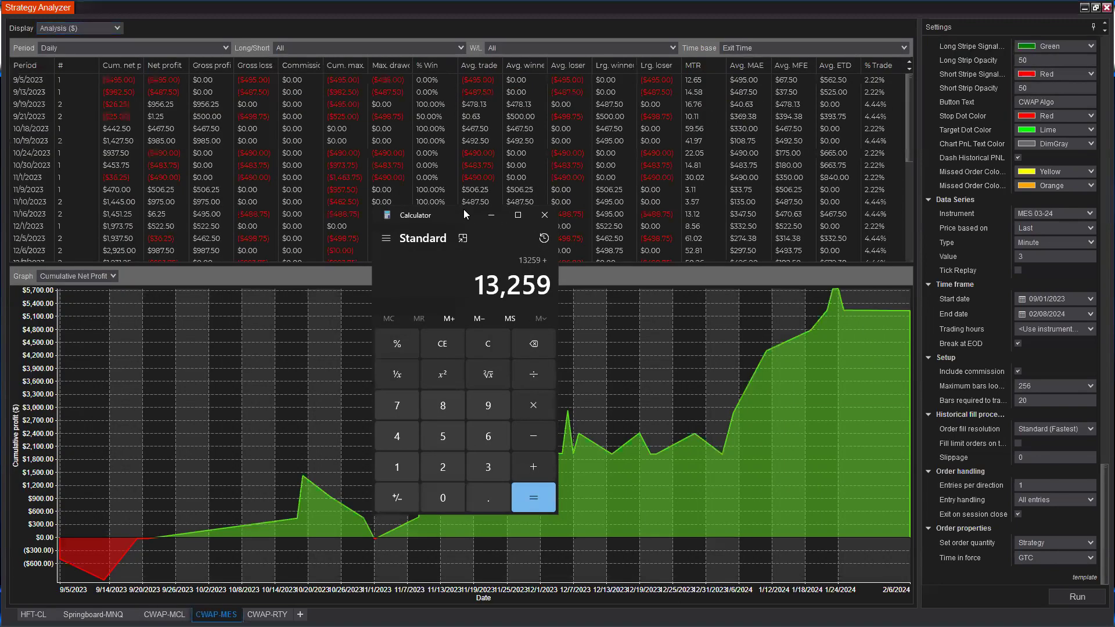
pyautogui.click(79, 30)
pyautogui.click(79, 28)
pyautogui.click(82, 42)
pyautogui.hotkey('alt', 'Tab')
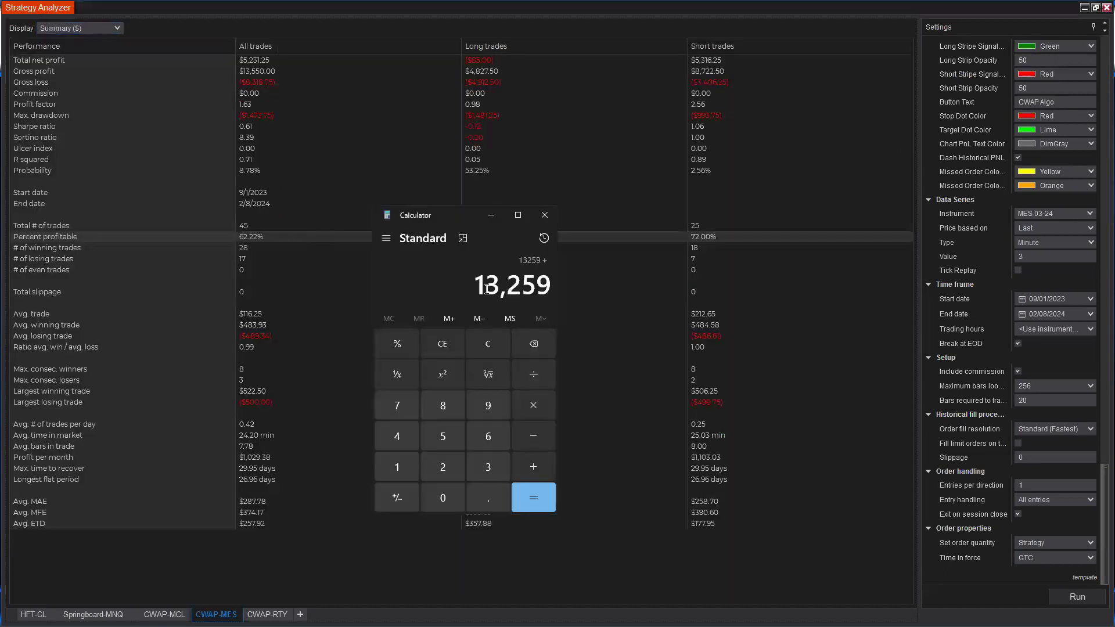
pyautogui.write('5231+')
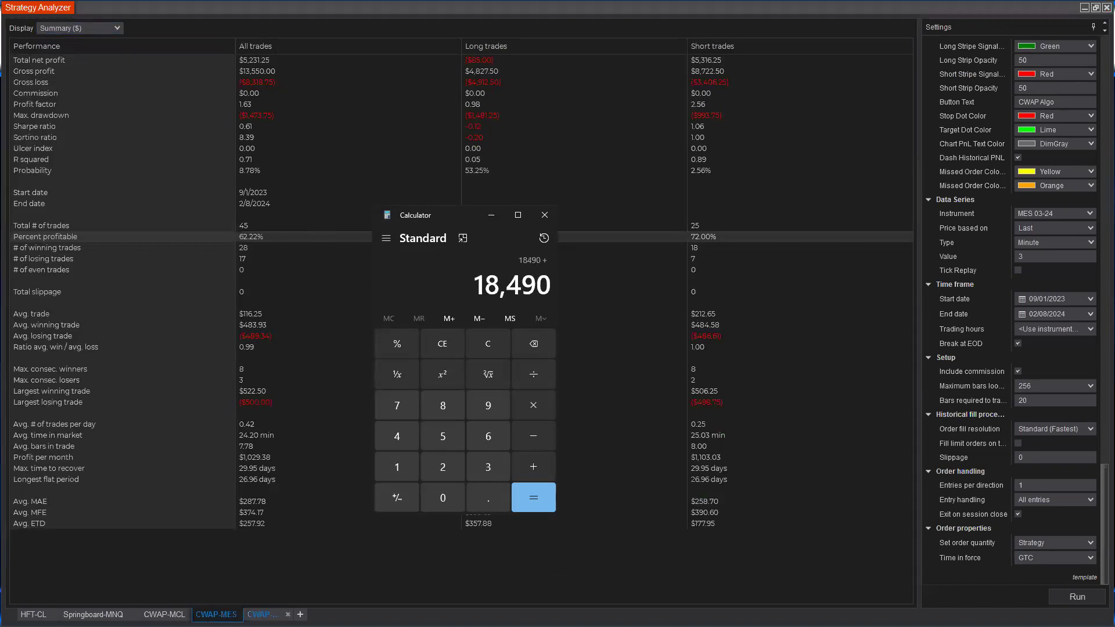
# Return the CWAP-RTY results to the Summary display and complete the Calculator sum with their total net profit, 8910.
pyautogui.click(357, 303)
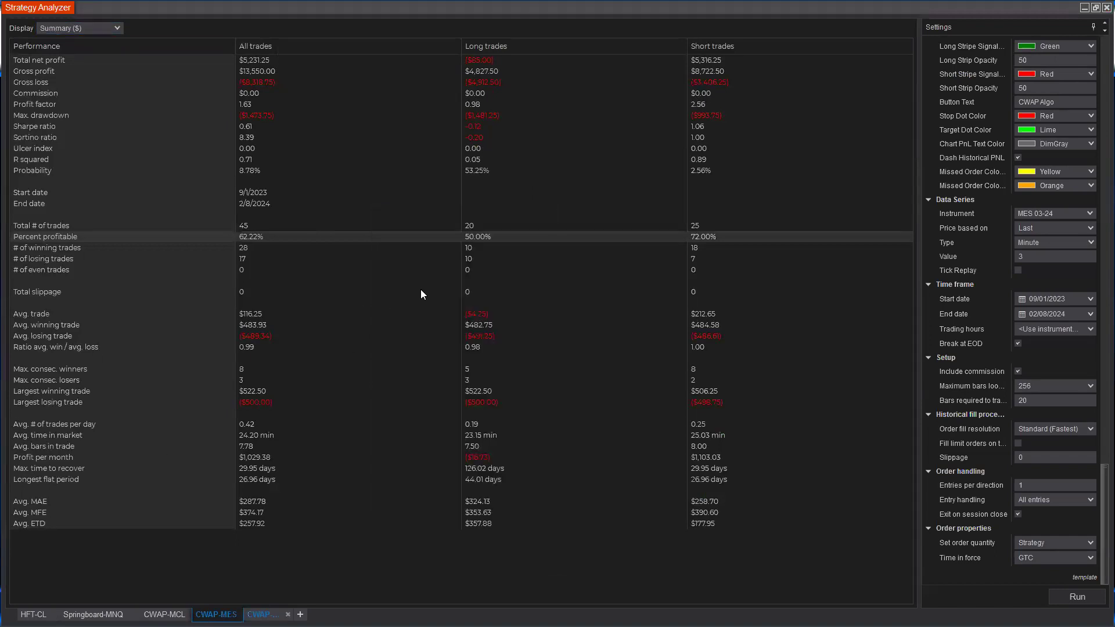
pyautogui.hotkey('alt', 'Tab')
pyautogui.click(80, 28)
pyautogui.click(72, 36)
pyautogui.hotkey('alt', 'Tab')
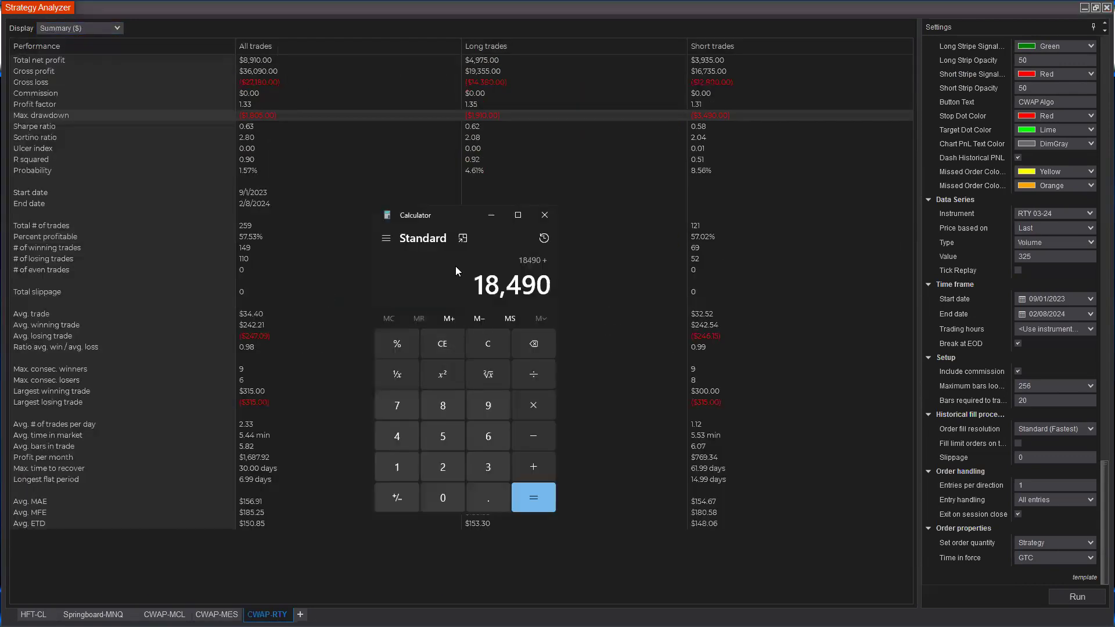
pyautogui.write('8910')
pyautogui.press('Return')
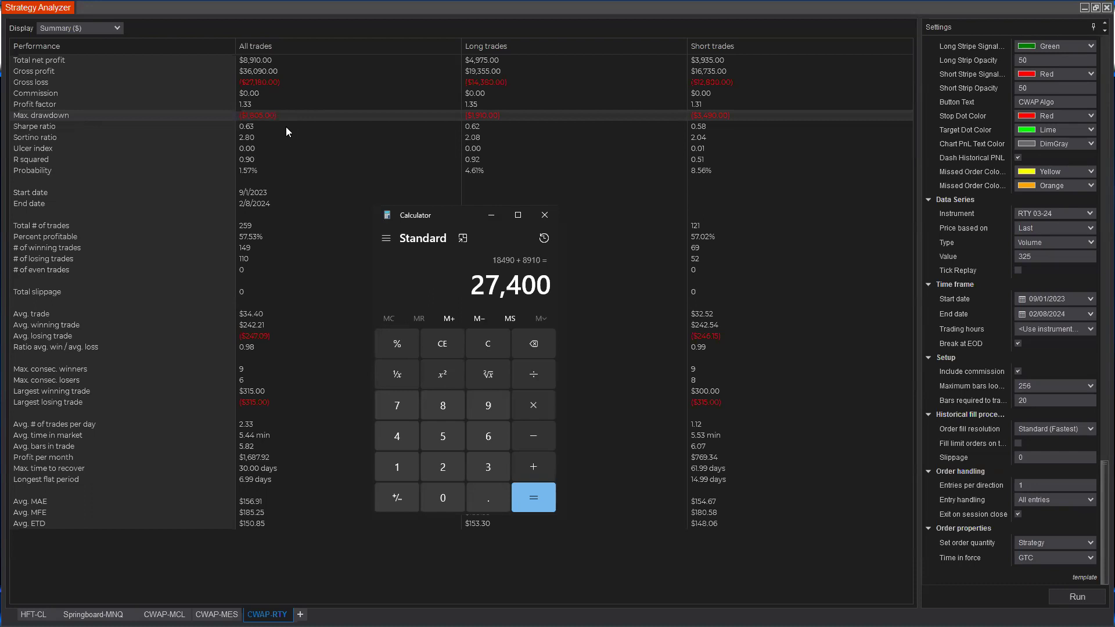
# Close Calculator and bring up the CWAP-MES backtest results.
pyautogui.moveTo(455, 211); pyautogui.dragTo(450, 204)
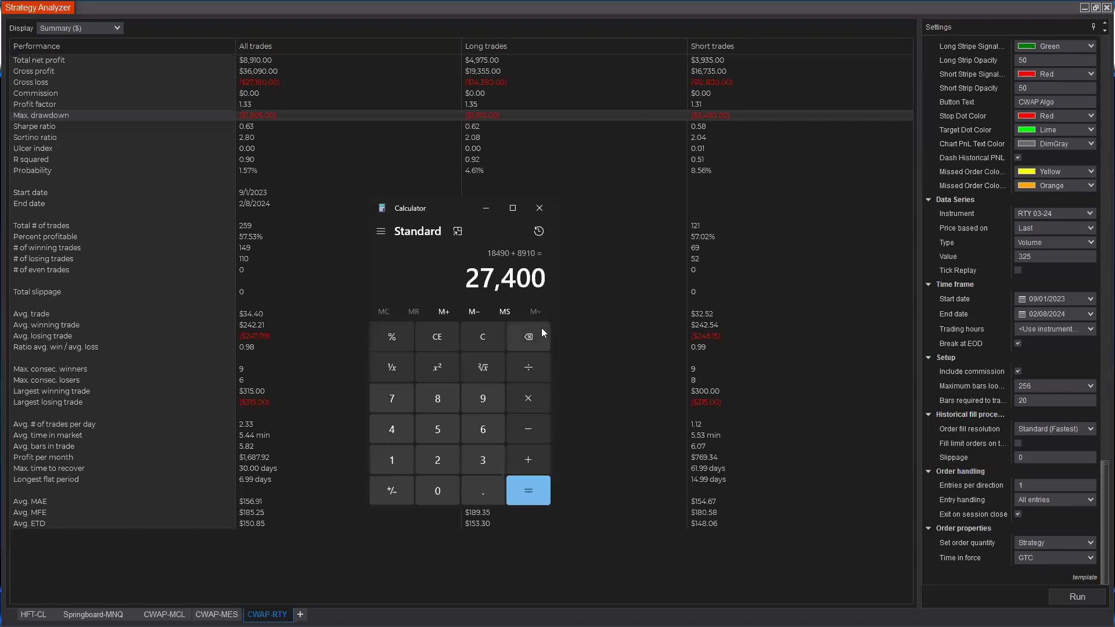
pyautogui.click(538, 209)
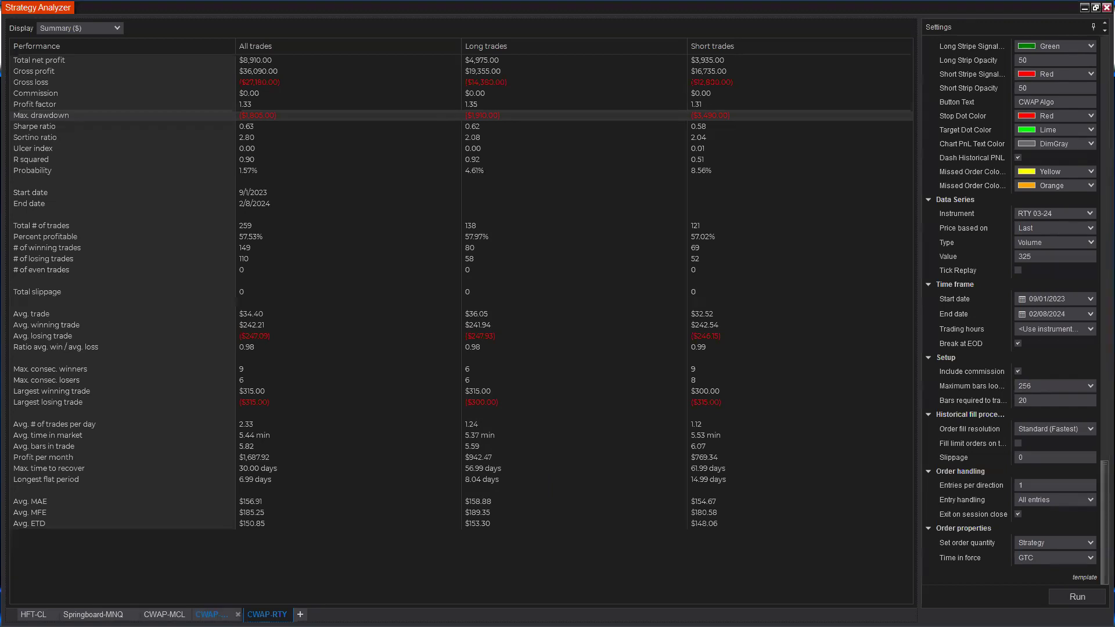
pyautogui.click(211, 615)
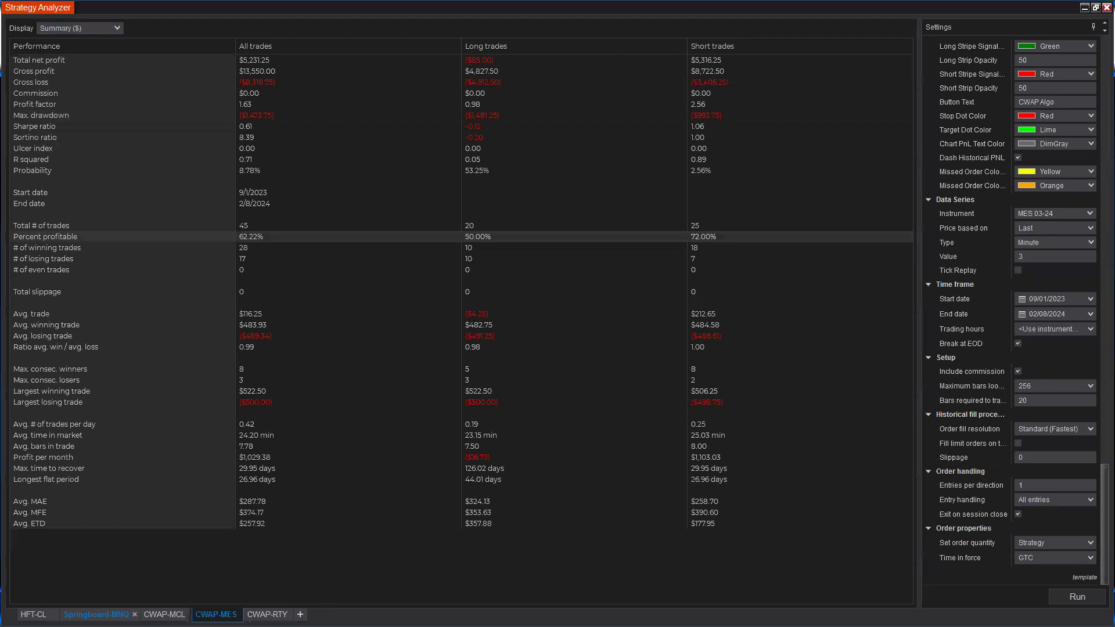
# Bring up the HFT-CL backtest results and change their display from Analysis to Summary.
pyautogui.click(95, 614)
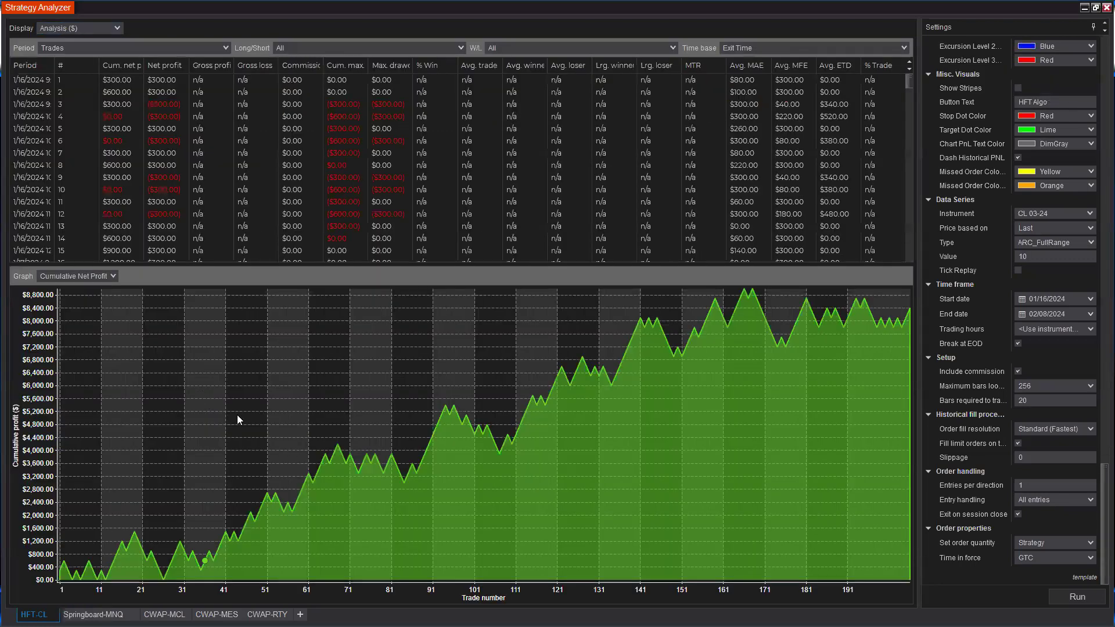
pyautogui.click(76, 28)
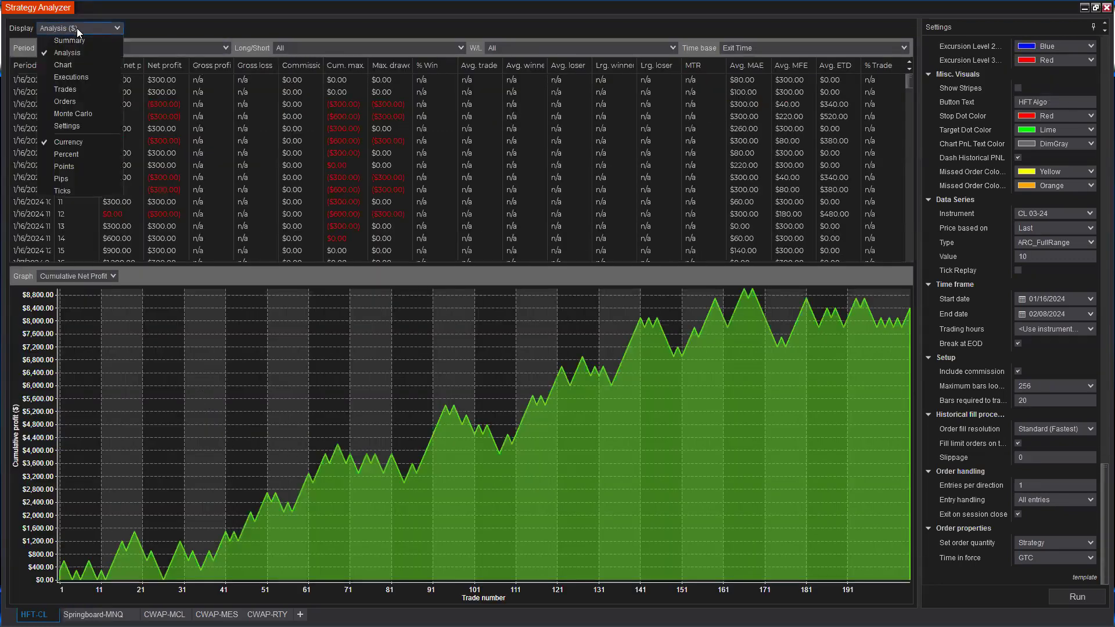
pyautogui.click(61, 185)
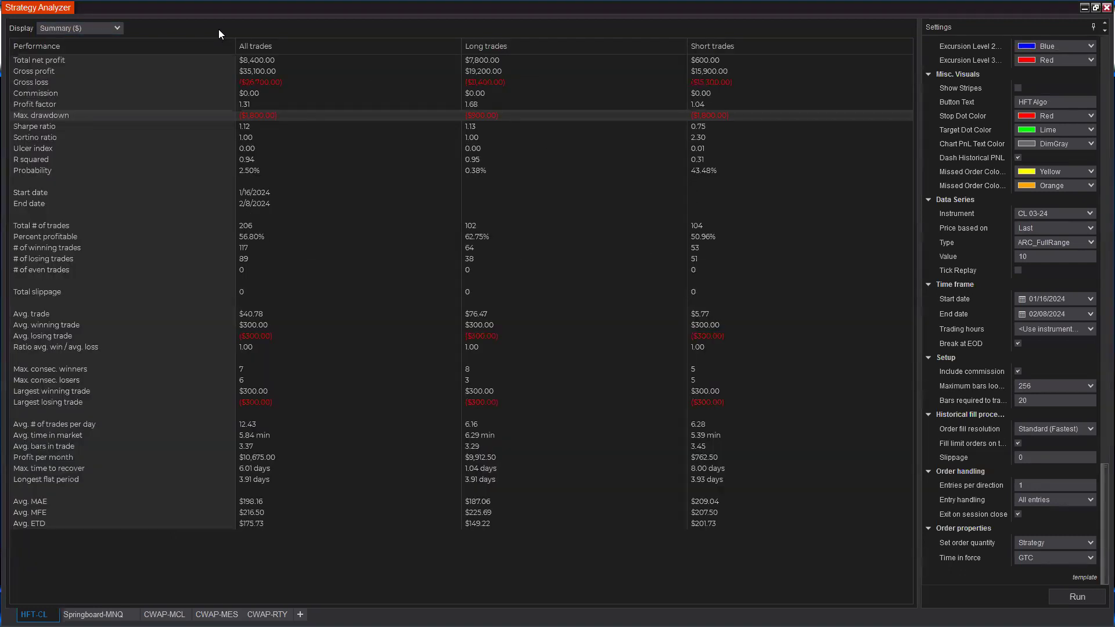